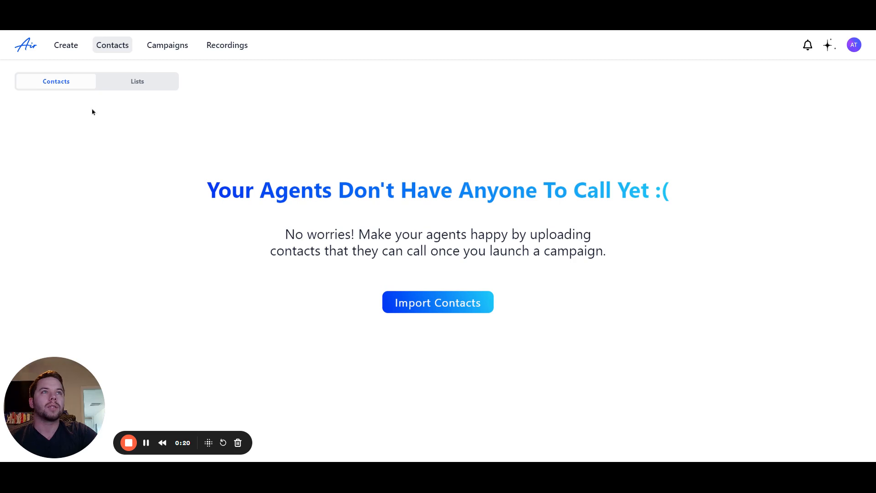
click(65, 51)
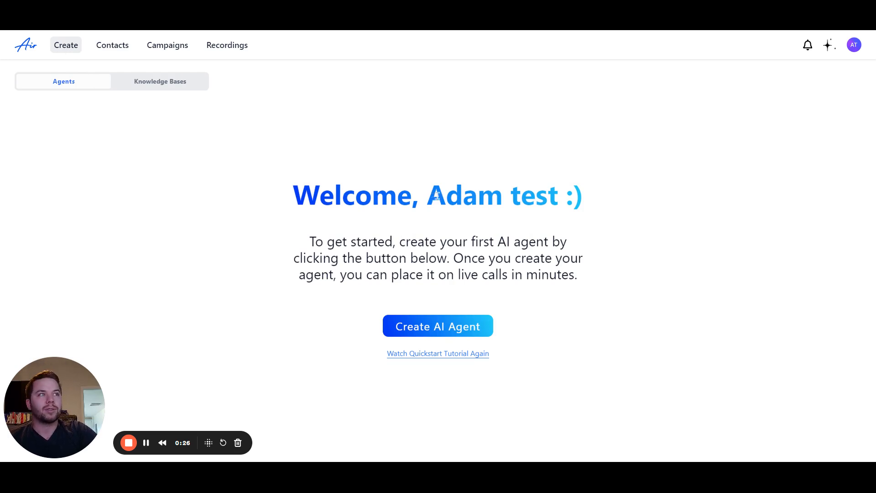
drag(429, 196, 593, 199)
click(158, 222)
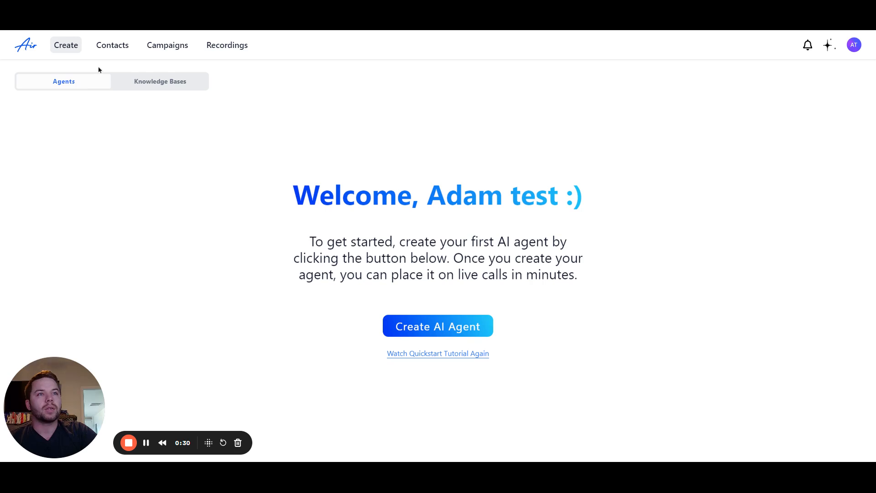
Create a new contact list named "Video Test List"
click(112, 46)
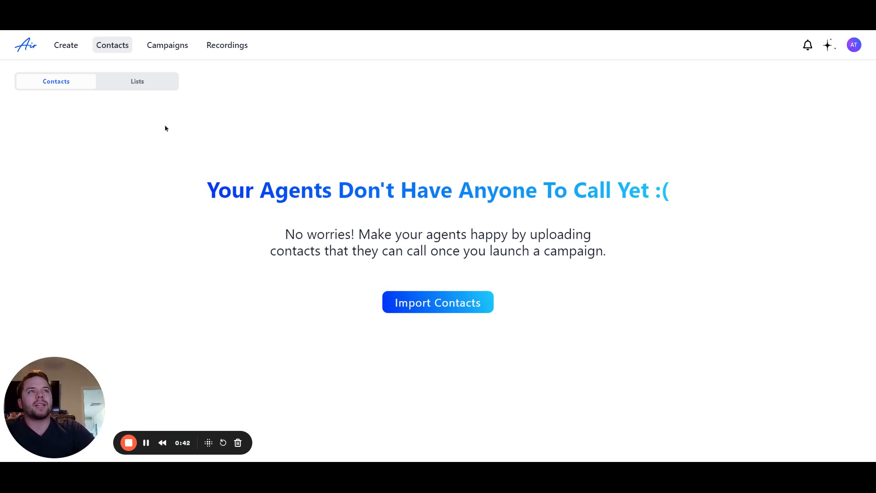
click(155, 84)
click(822, 80)
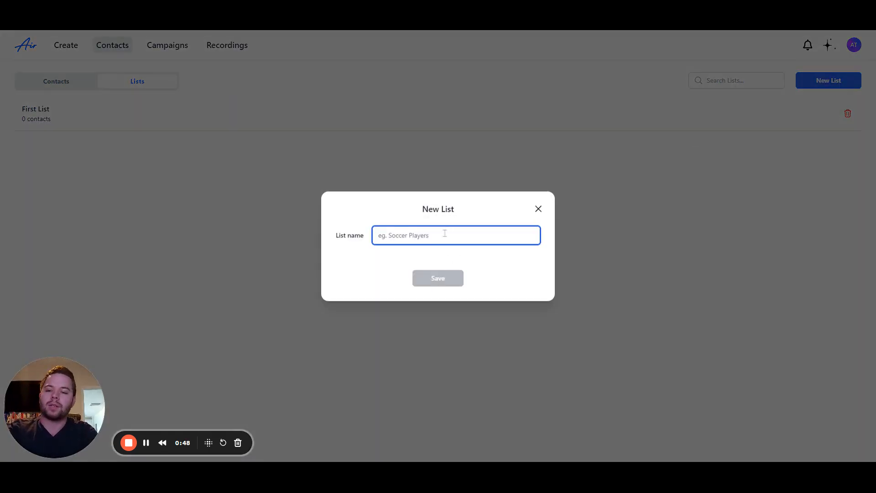
text(Video Test List)
click(426, 278)
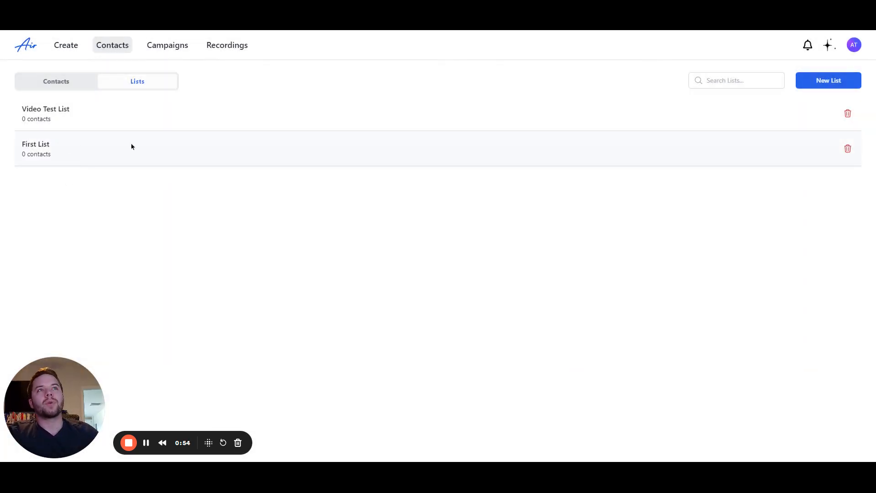
Start a contact import into "Video Test List" and confirm the contacts' consent and legal compliance statement
click(56, 85)
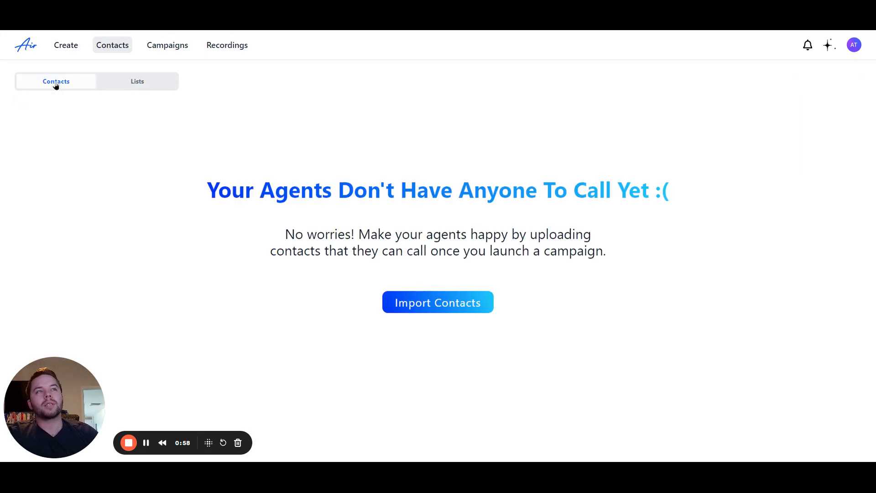
click(451, 309)
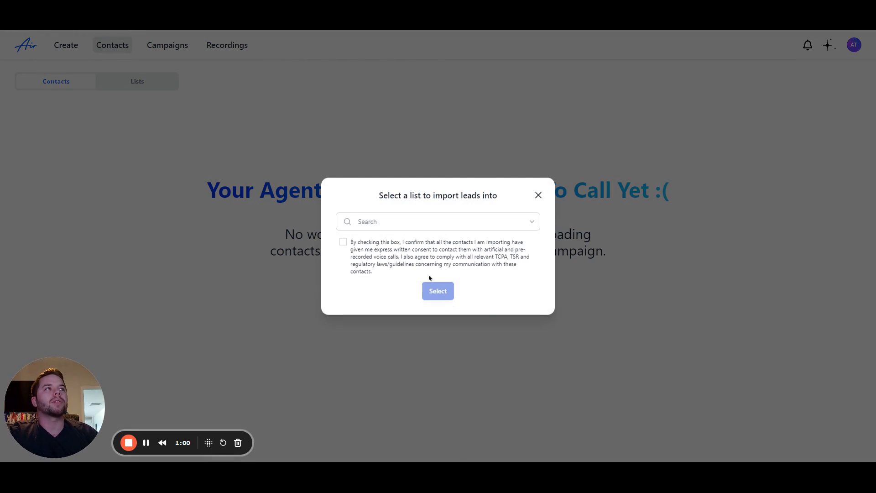
drag(379, 195, 504, 198)
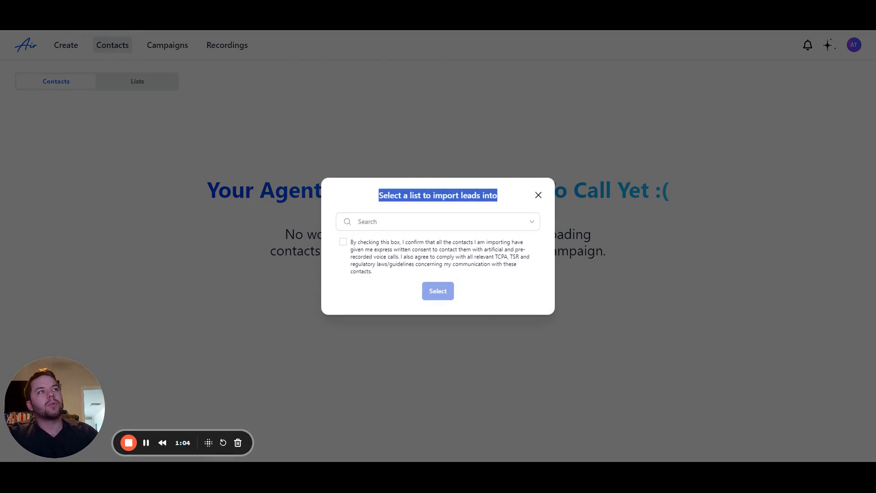
click(486, 223)
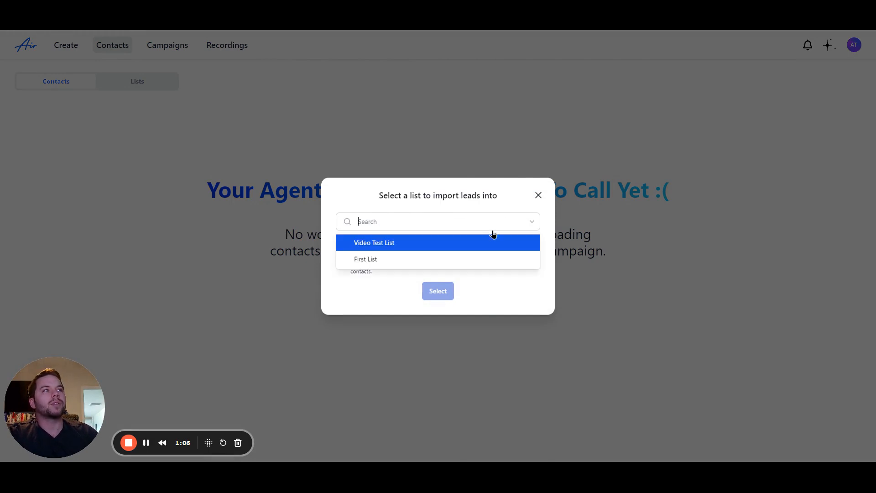
click(370, 249)
drag(351, 242, 521, 274)
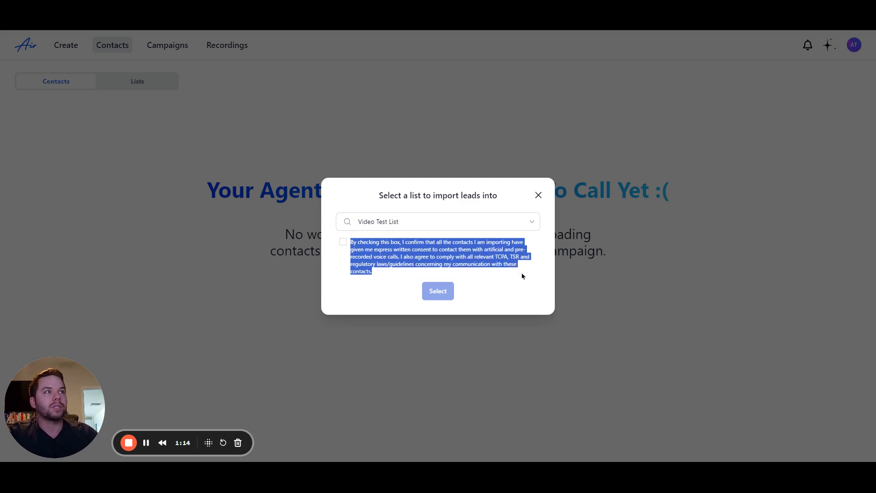
click(346, 274)
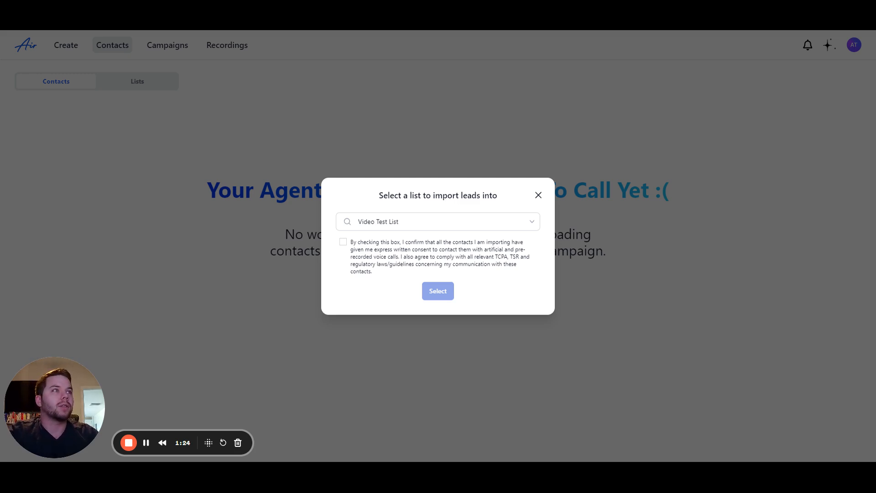
click(343, 242)
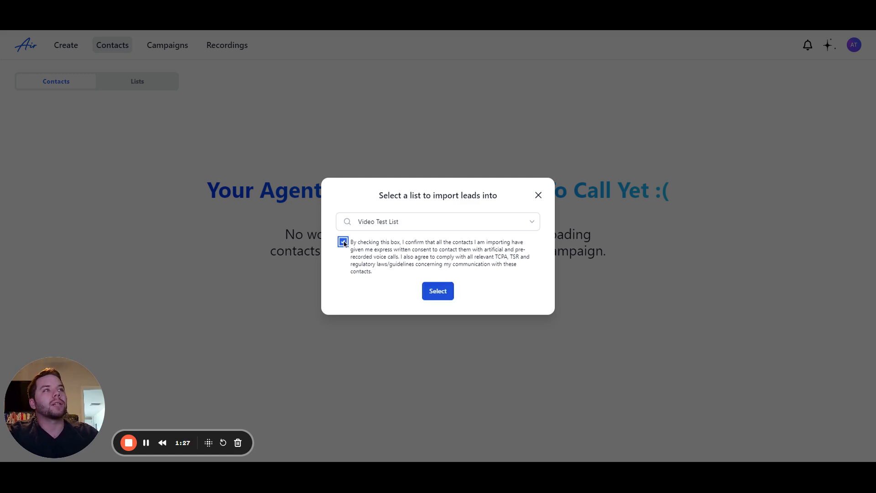
click(450, 291)
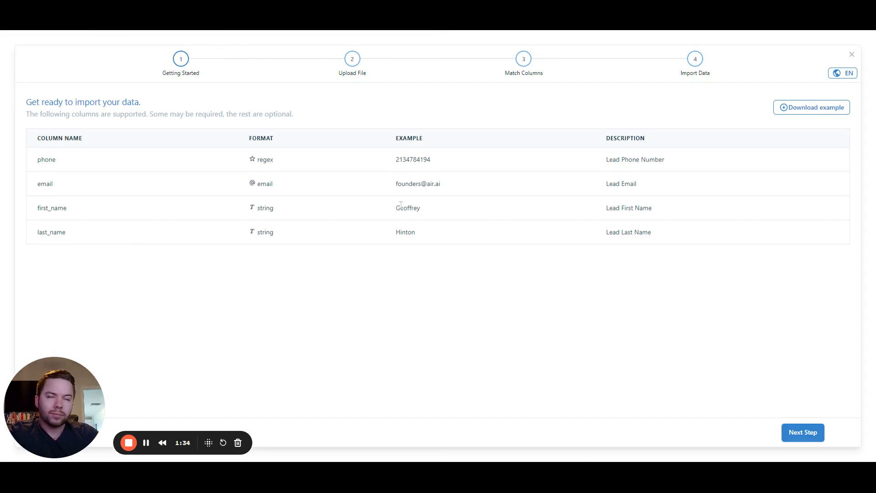
Download the example import file and review the supported column names and formats
click(801, 109)
click(767, 62)
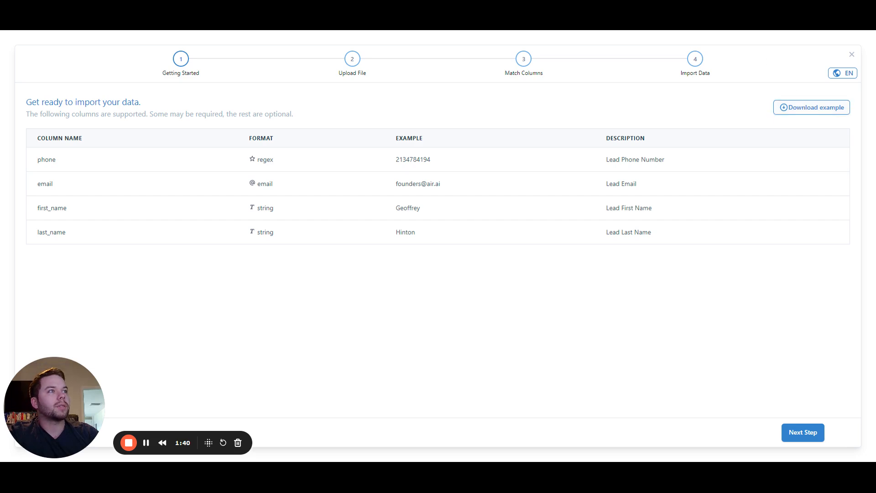
key(ctrl+a)
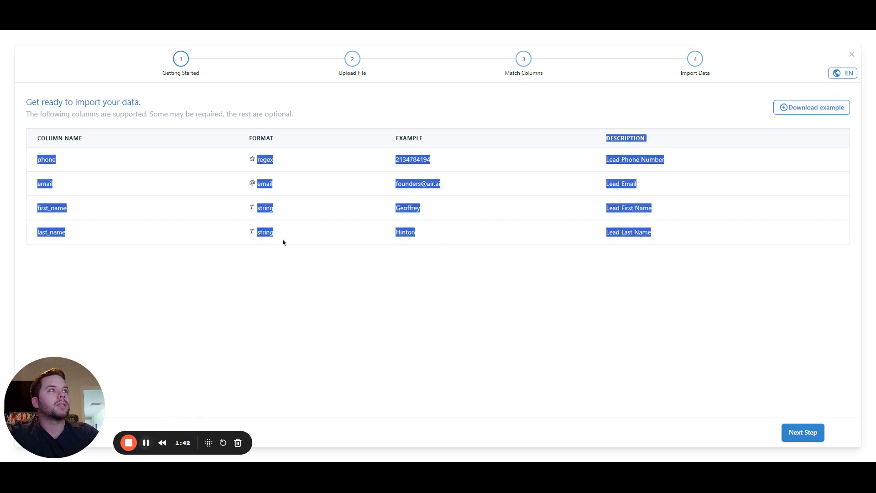
click(356, 283)
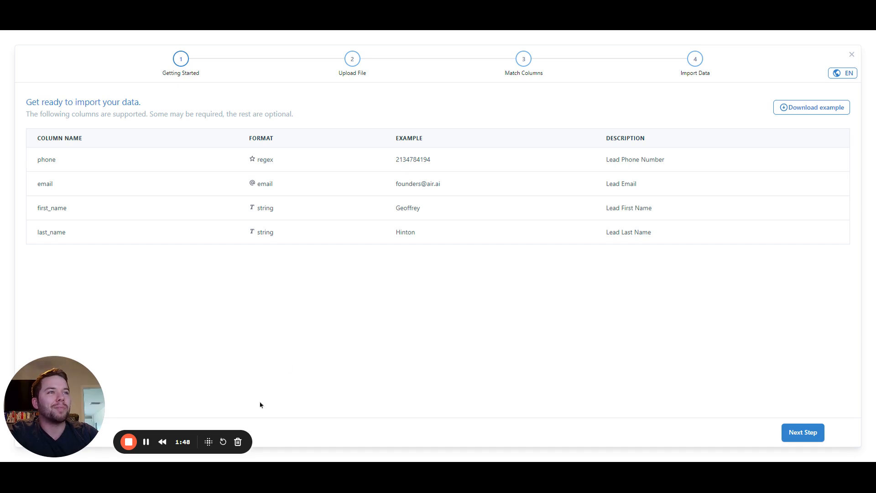
click(208, 443)
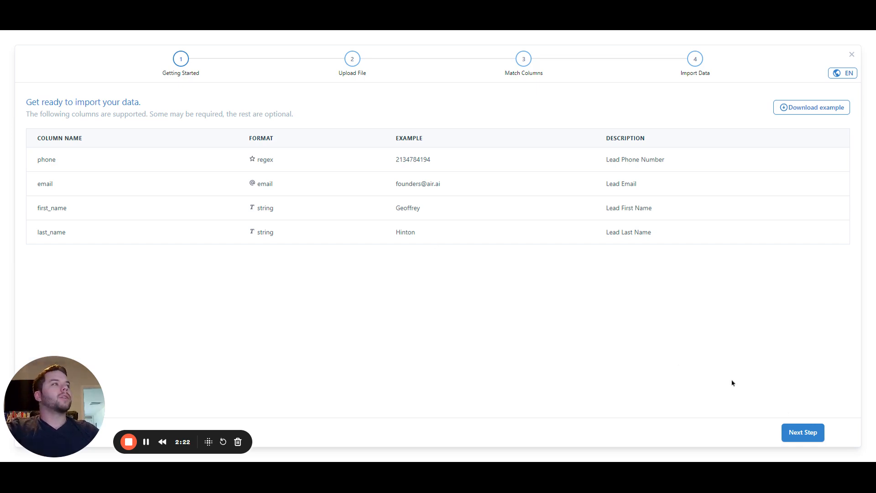
Upload "Test Sheet - Leads - Sheet1 (1).csv" with its first row as header, check the preview and continue to column matching
click(803, 433)
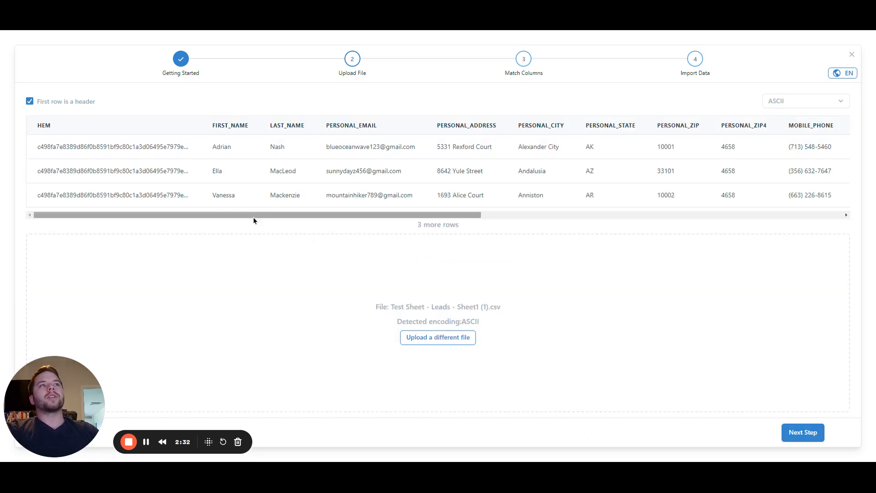
drag(256, 219, 139, 214)
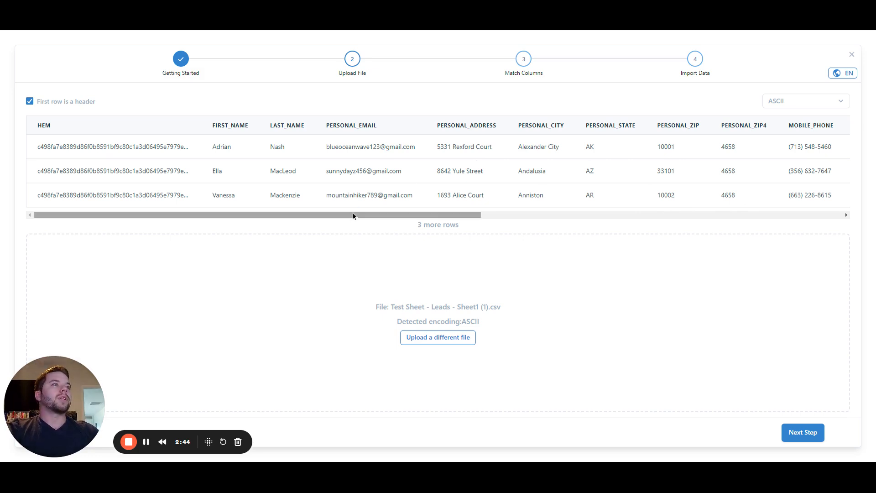
drag(353, 215, 589, 215)
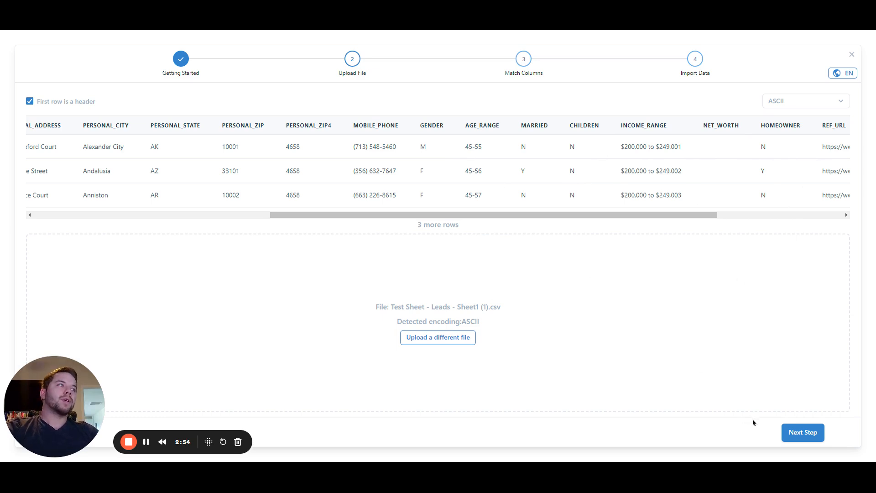
click(791, 435)
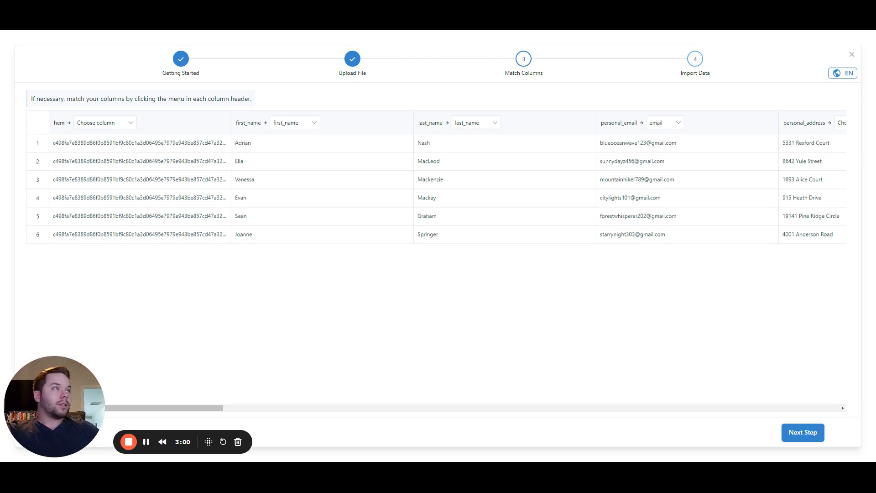
Check the column matches, leaving gender unassigned, import the leads and close the import wizard
drag(185, 416, 106, 377)
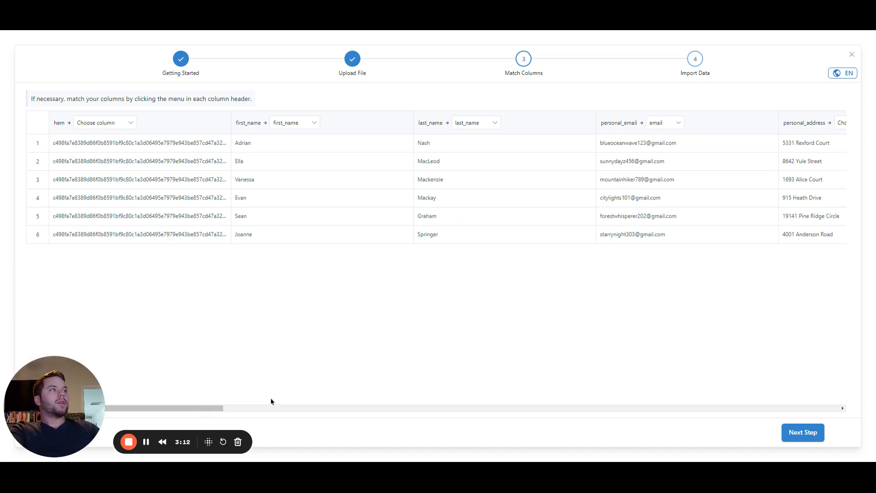
drag(195, 409, 477, 393)
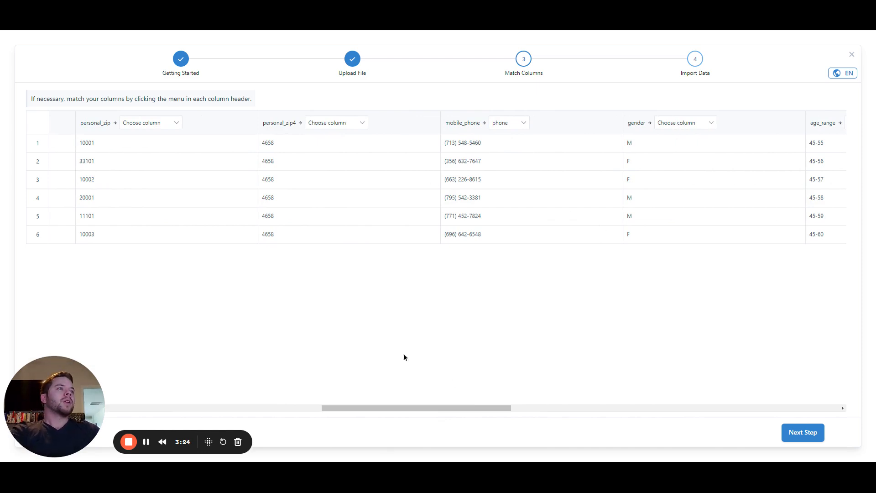
click(685, 128)
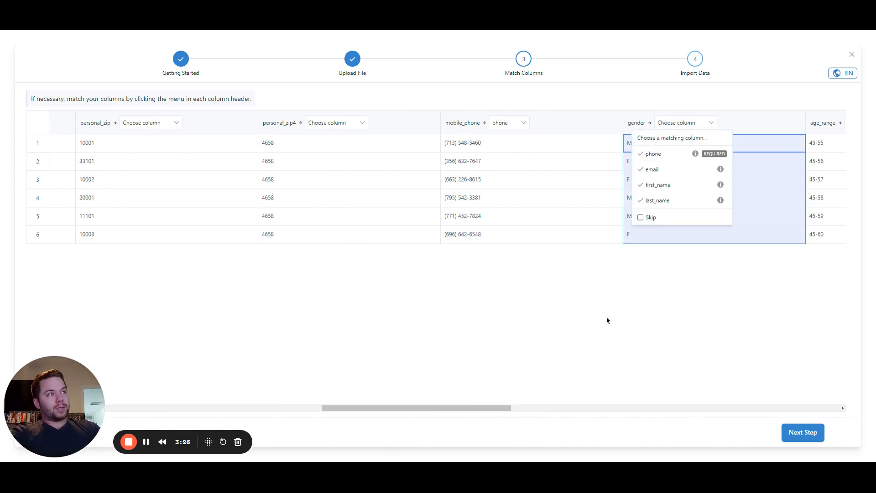
click(628, 254)
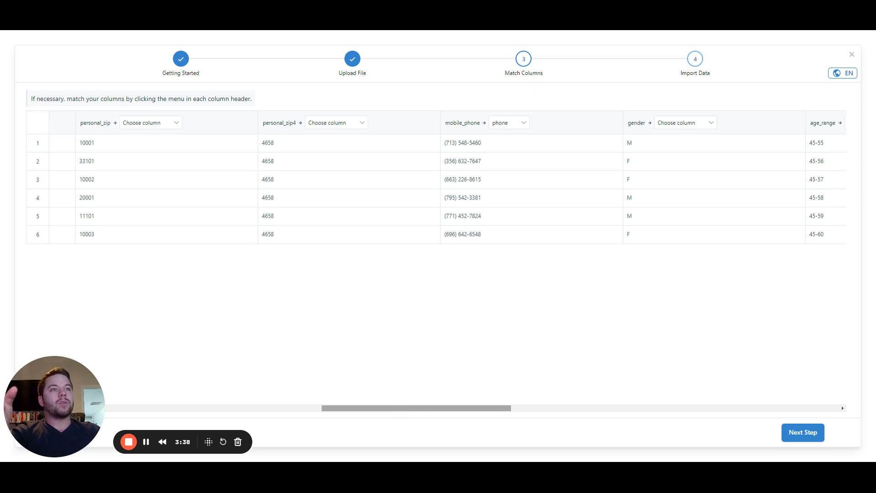
drag(399, 408, 286, 399)
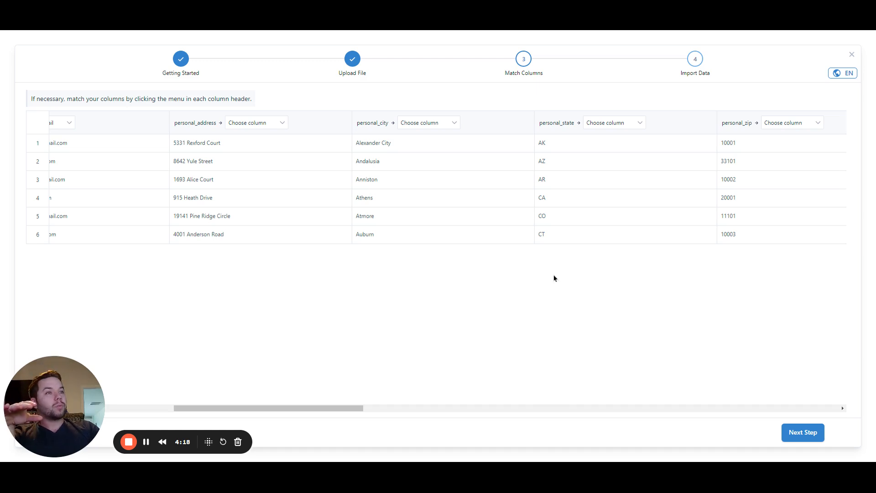
click(799, 431)
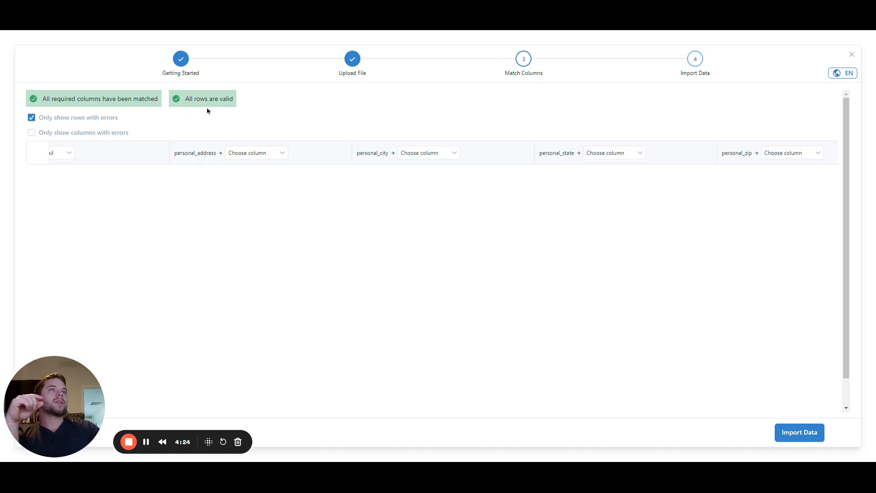
click(814, 432)
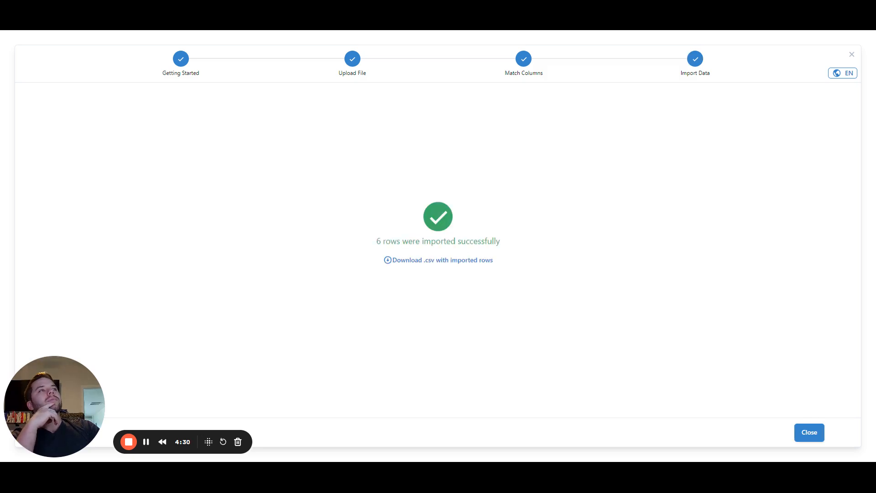
triple_click(408, 240)
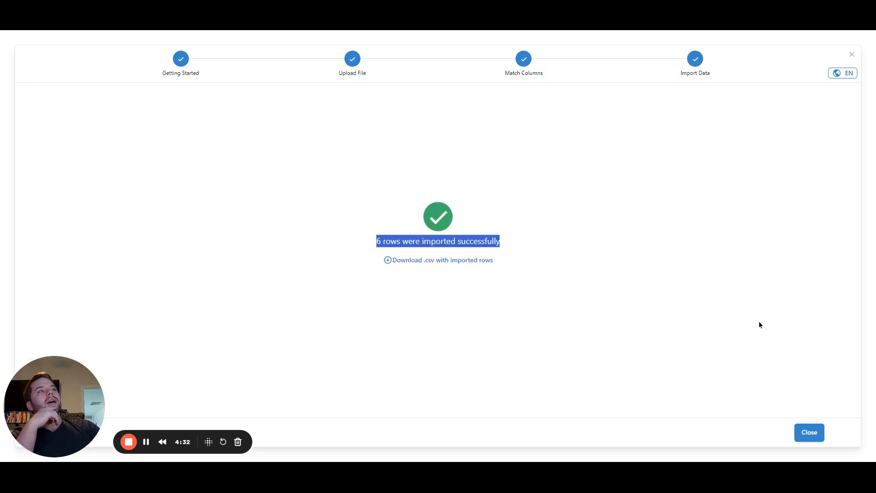
click(809, 432)
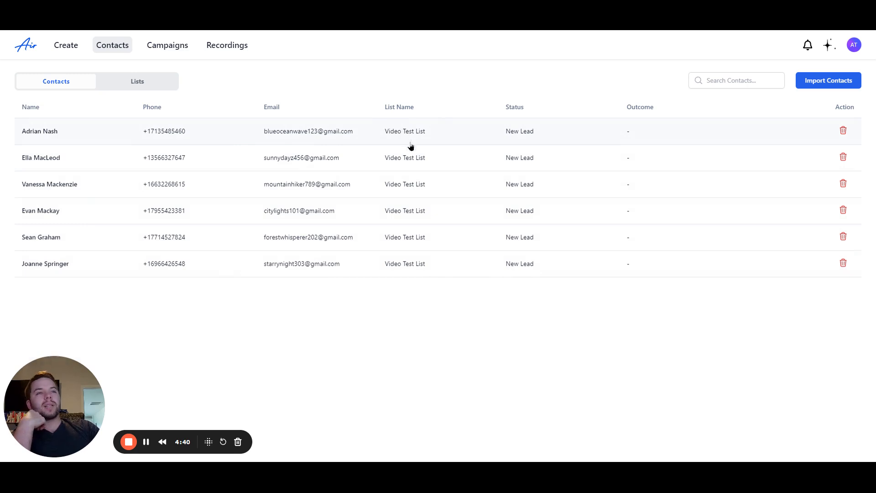
Check the contact lists and return to the overview of imported contacts
click(147, 82)
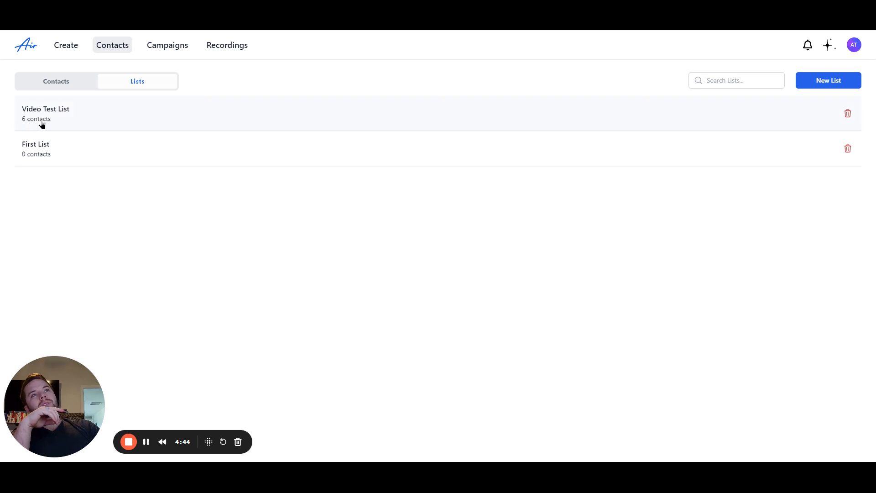
click(61, 89)
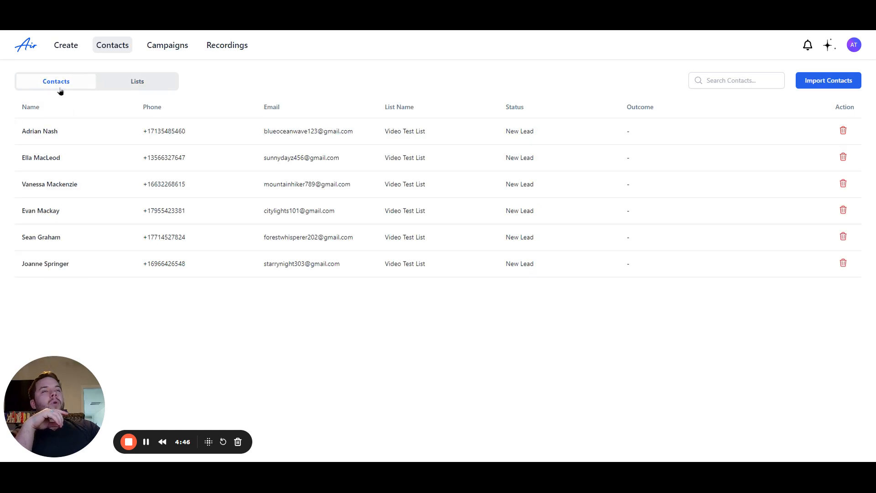